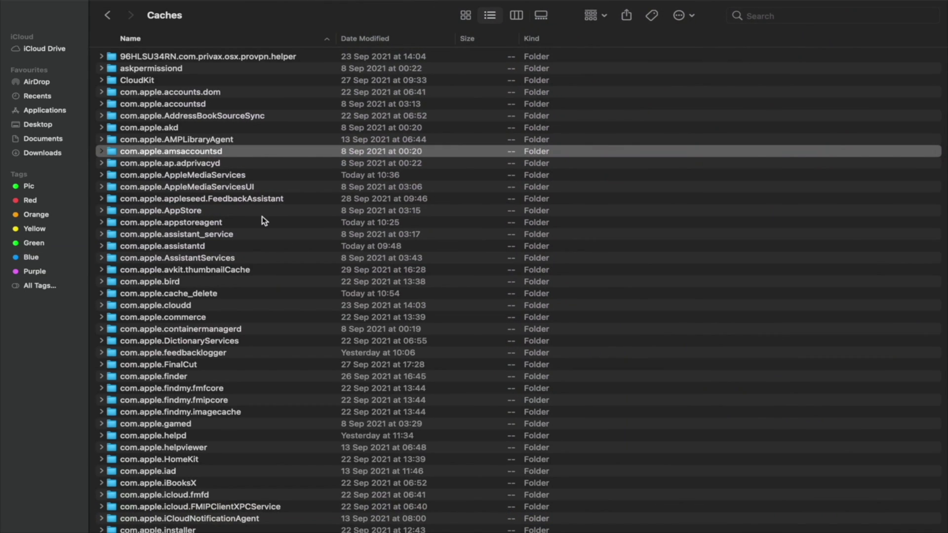
Open the Computer view in a Finder window and make it full screen
scroll(262, 220, "down", 5)
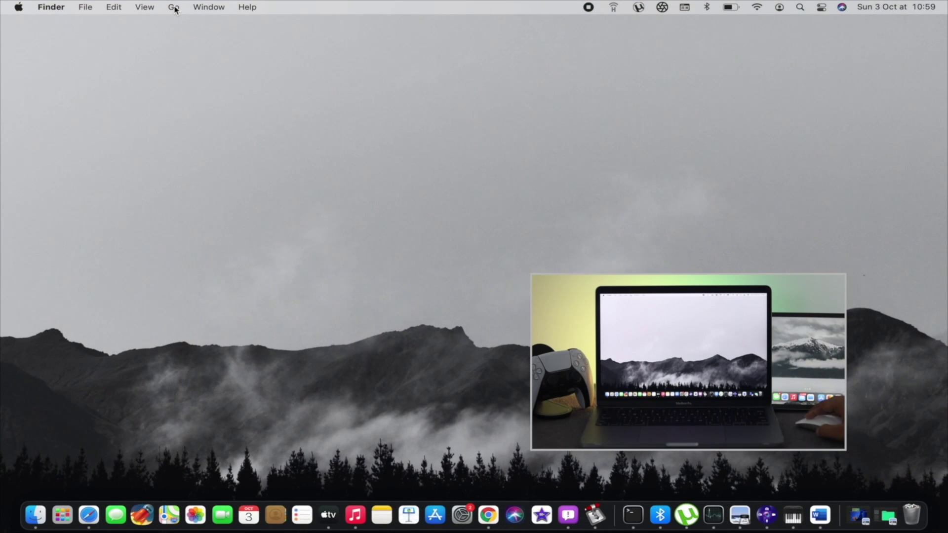
left_click(174, 7)
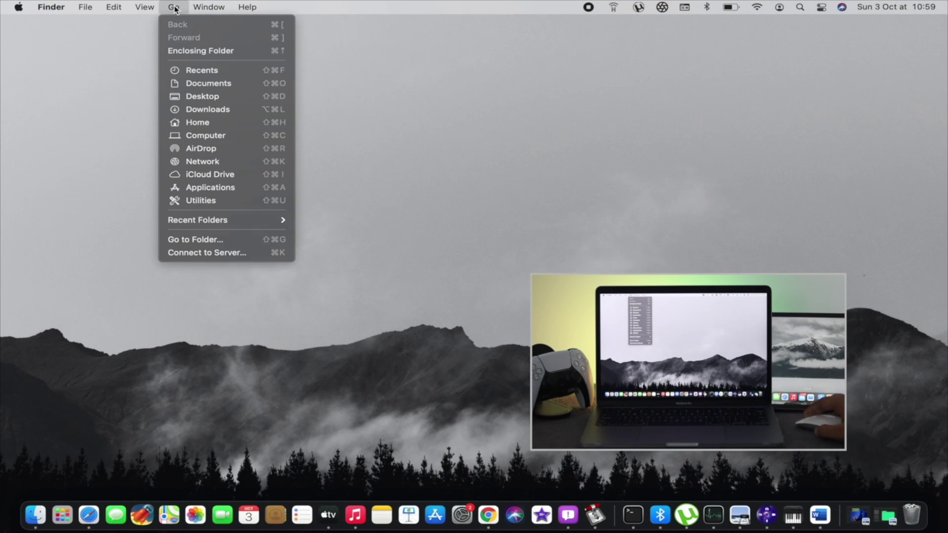
left_click(205, 138)
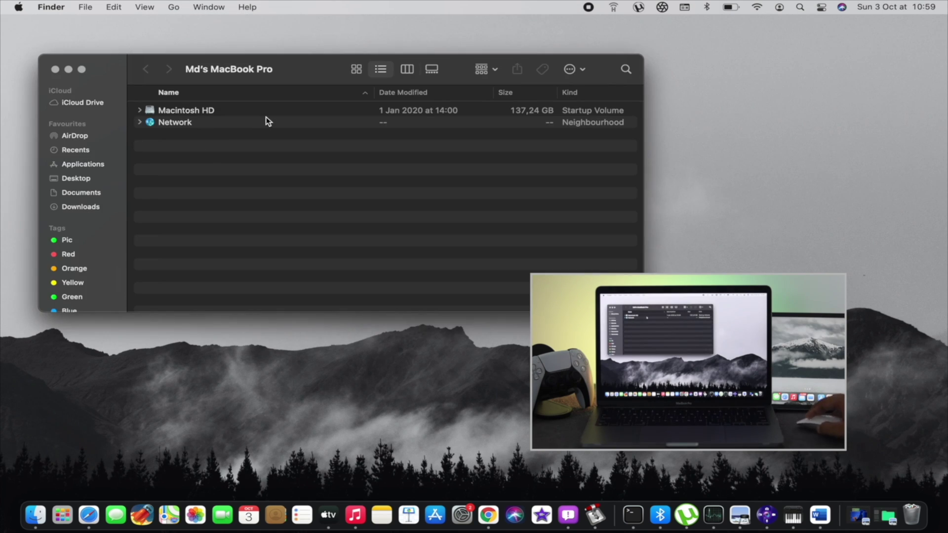
left_click_drag(290, 75, 324, 77)
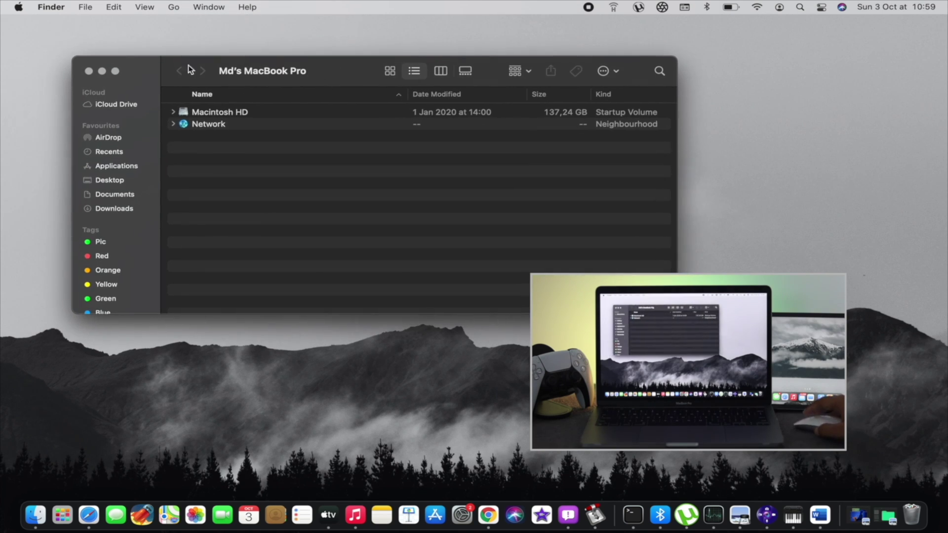
left_click(115, 72)
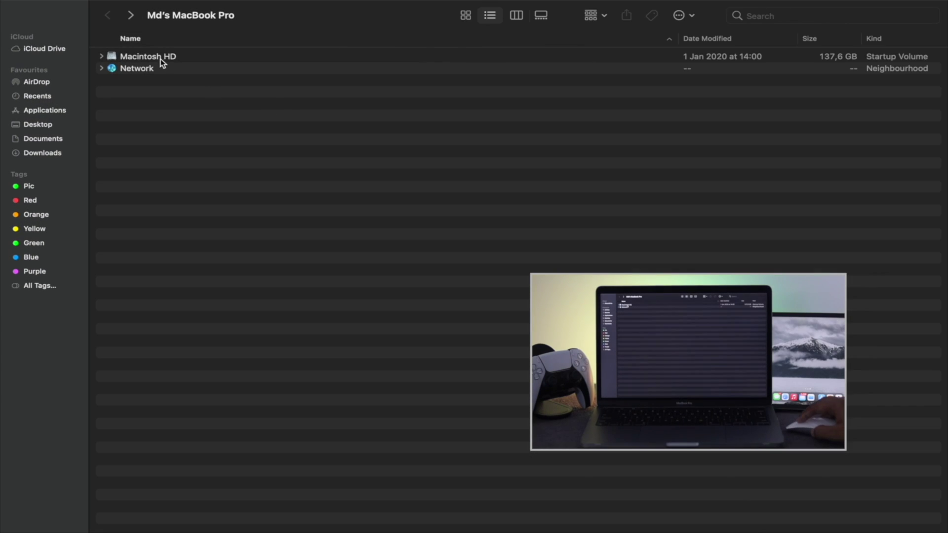
Open Macintosh HD > Library > Caches to show its five items
double_click(164, 57)
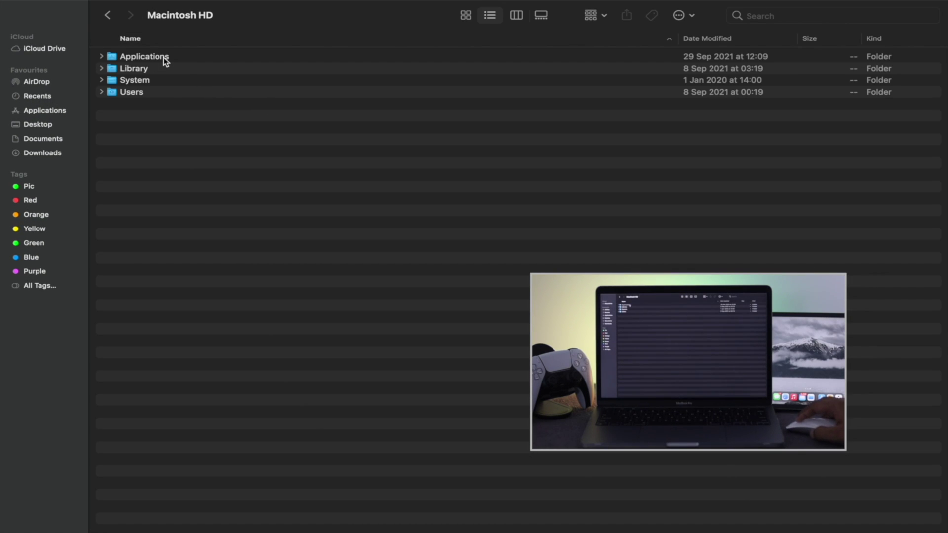
double_click(144, 68)
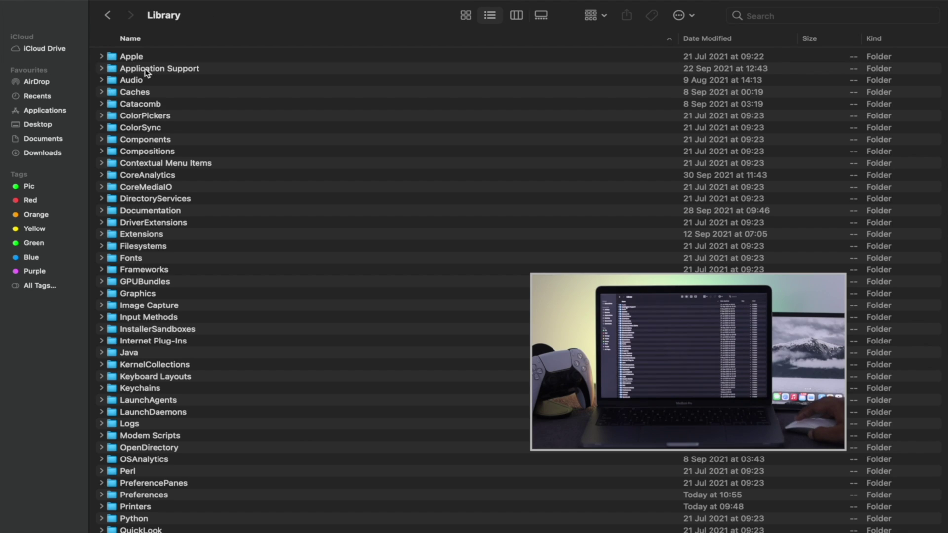
double_click(143, 94)
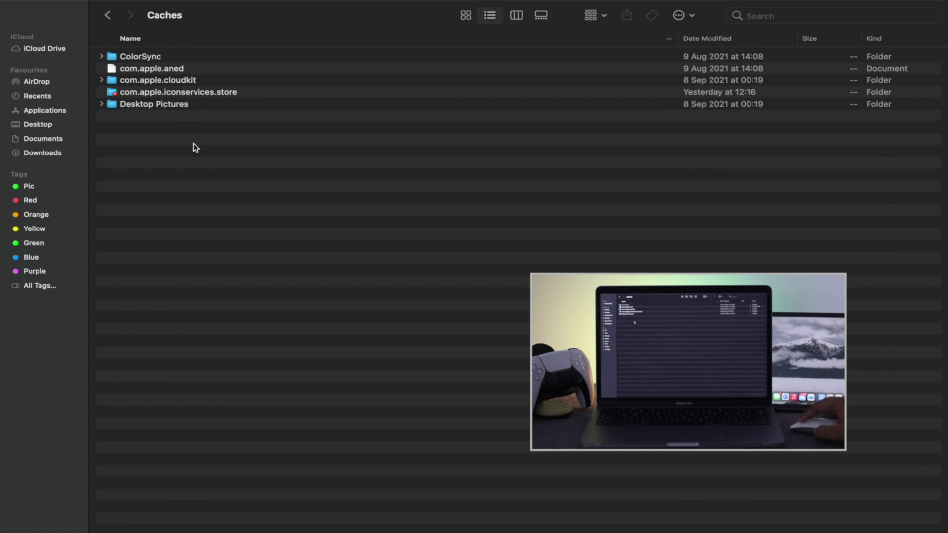
Drag all five Caches items to the Bin, authorising with the admin password and dismissing the warning
left_click_drag(200, 151, 188, 53)
left_click_drag(142, 71, 910, 512)
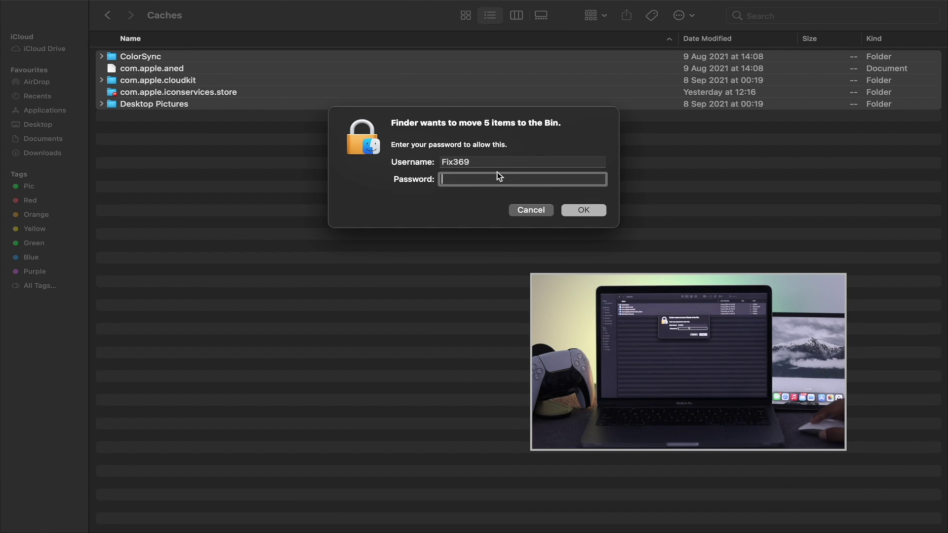
type("•••••••")
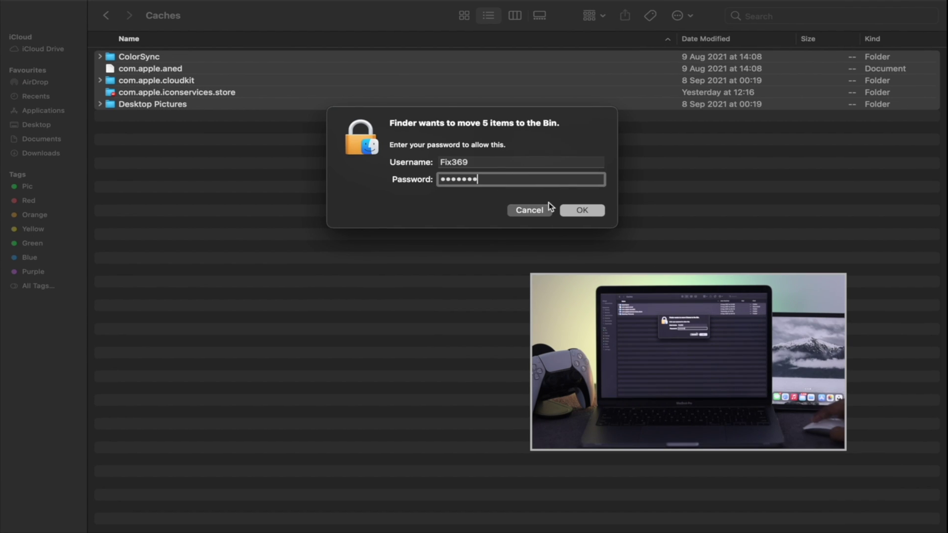
left_click(588, 209)
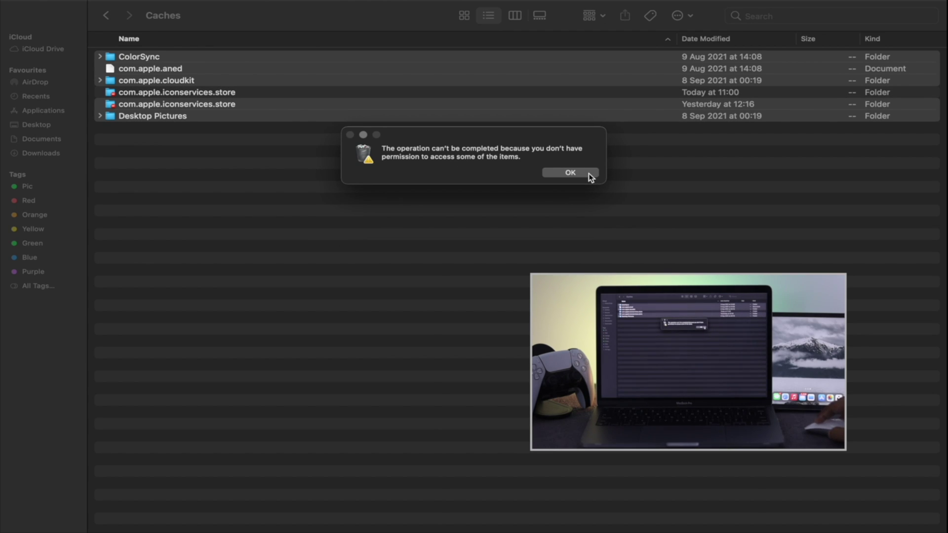
left_click(561, 173)
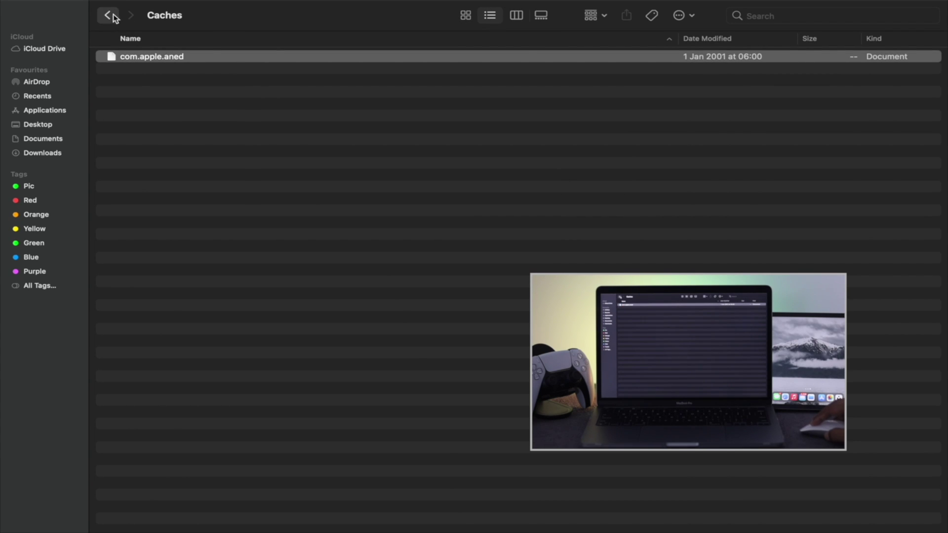
left_click(109, 16)
Browse down the Library listing and look inside StartupItems before returning
scroll(185, 195, "down", 6)
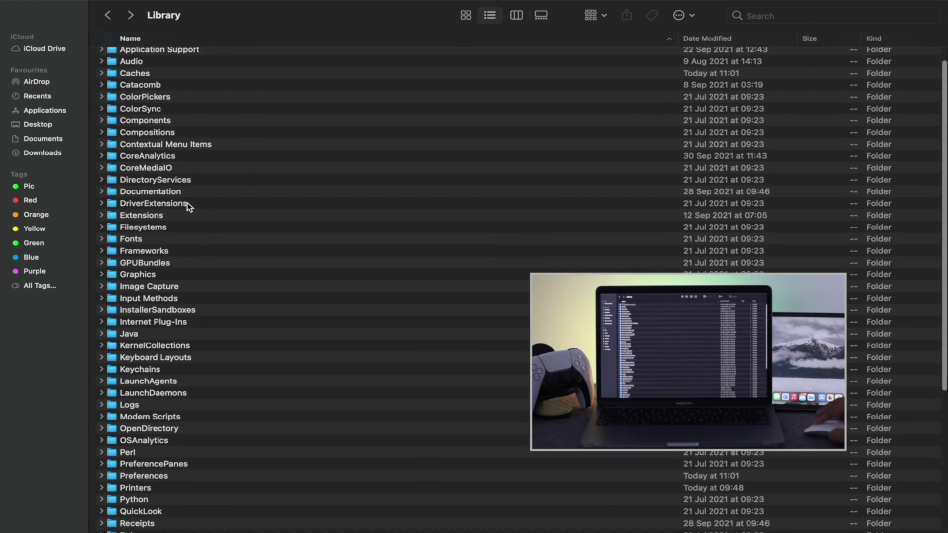
scroll(204, 237, "down", 3)
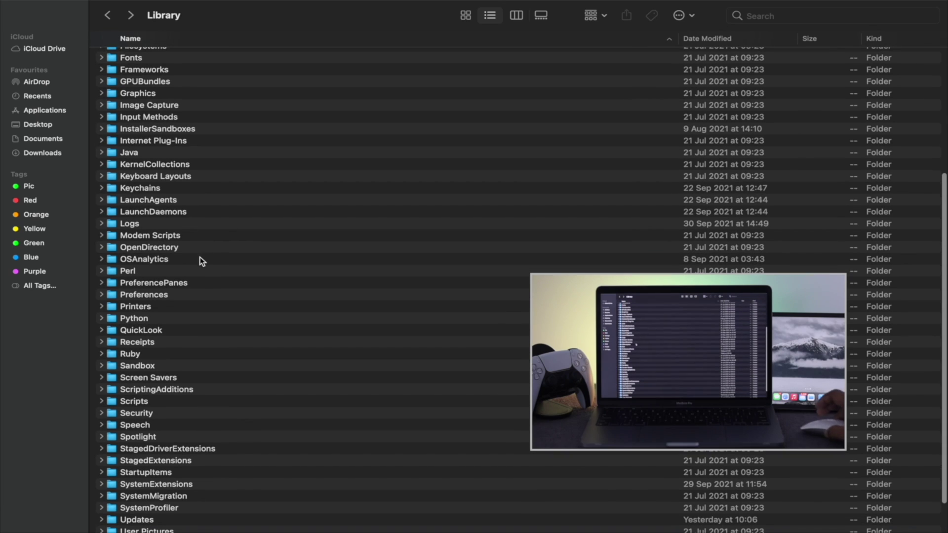
scroll(205, 330, "down", 2)
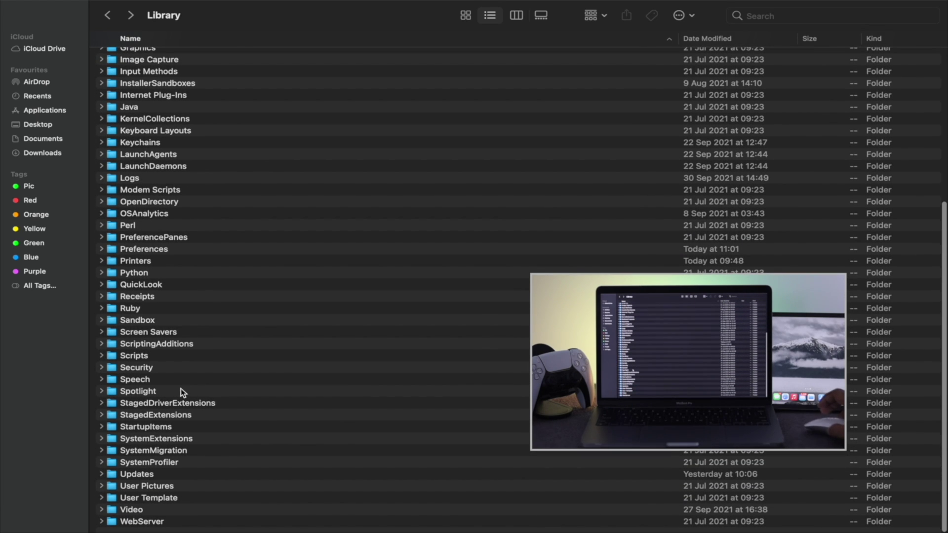
double_click(146, 427)
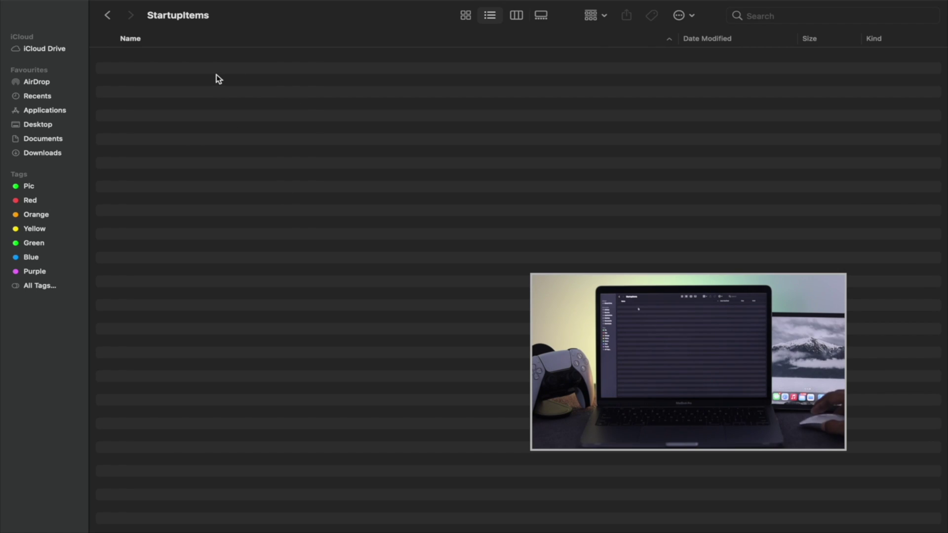
left_click(108, 15)
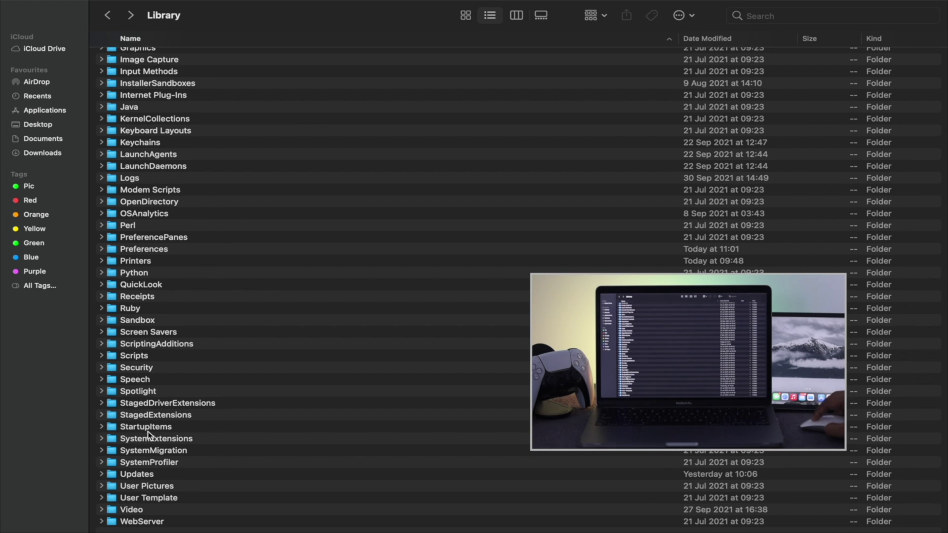
Recheck that Caches holds only com.apple.aned, then close the full-screen Library window
scroll(213, 360, "up", 10)
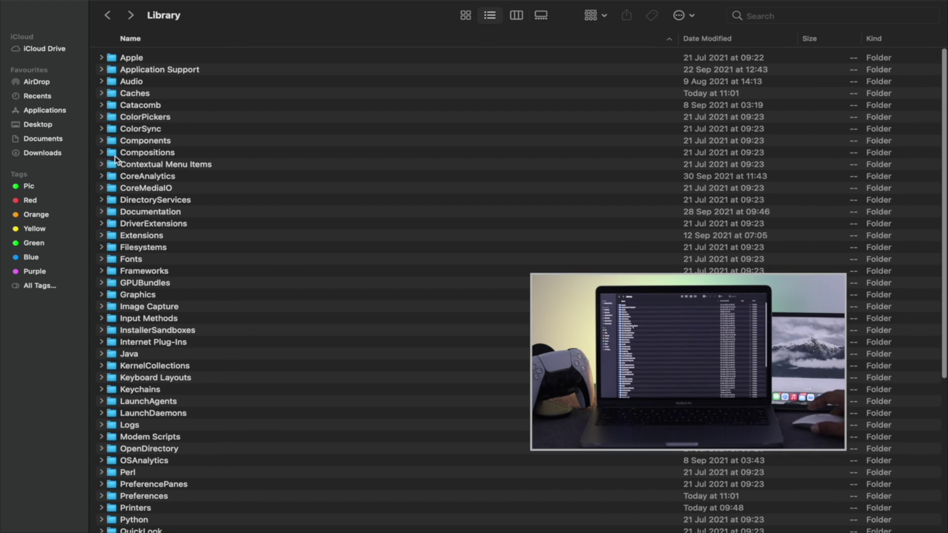
double_click(149, 93)
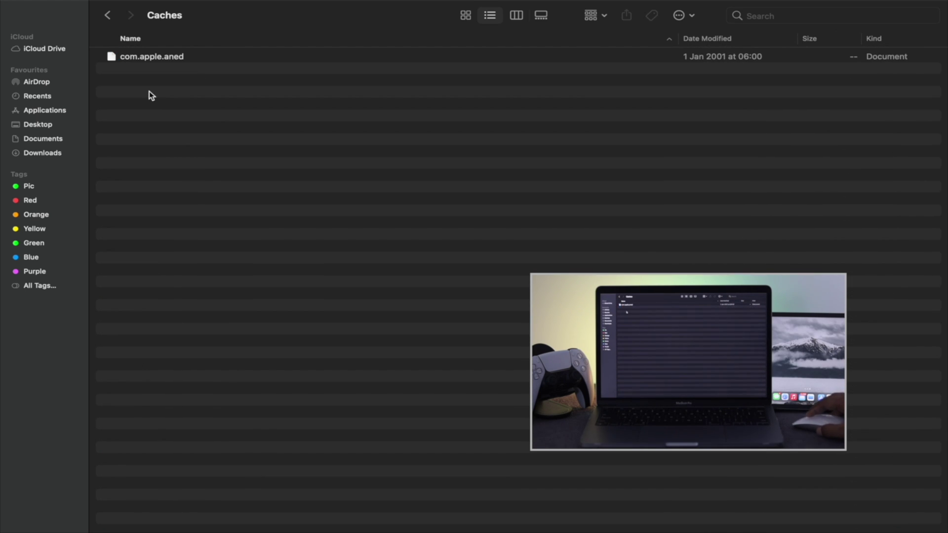
left_click(108, 17)
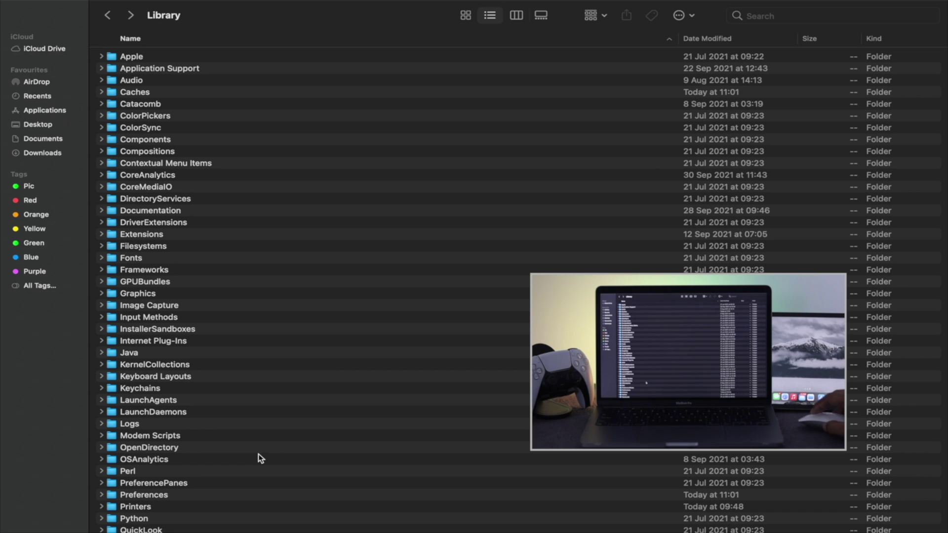
scroll(294, 387, "down", 6)
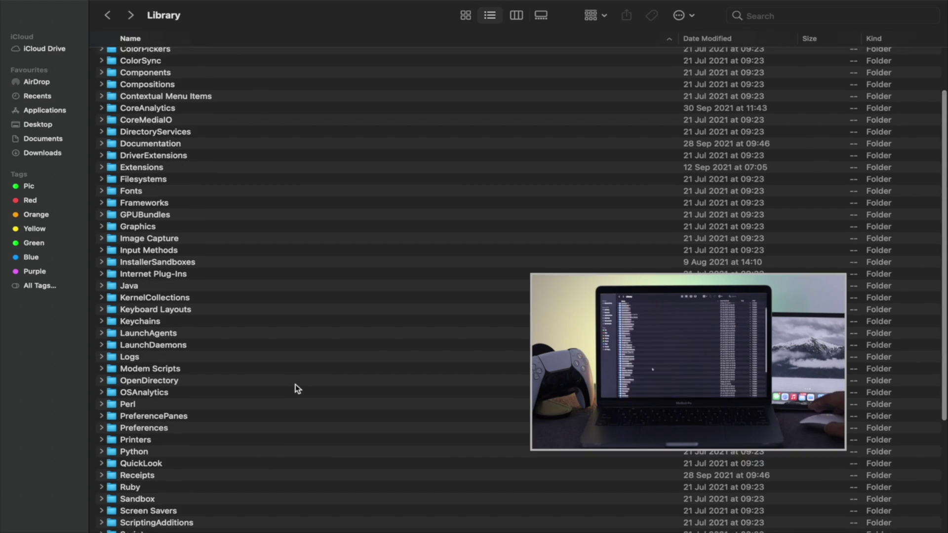
scroll(252, 348, "down", 3)
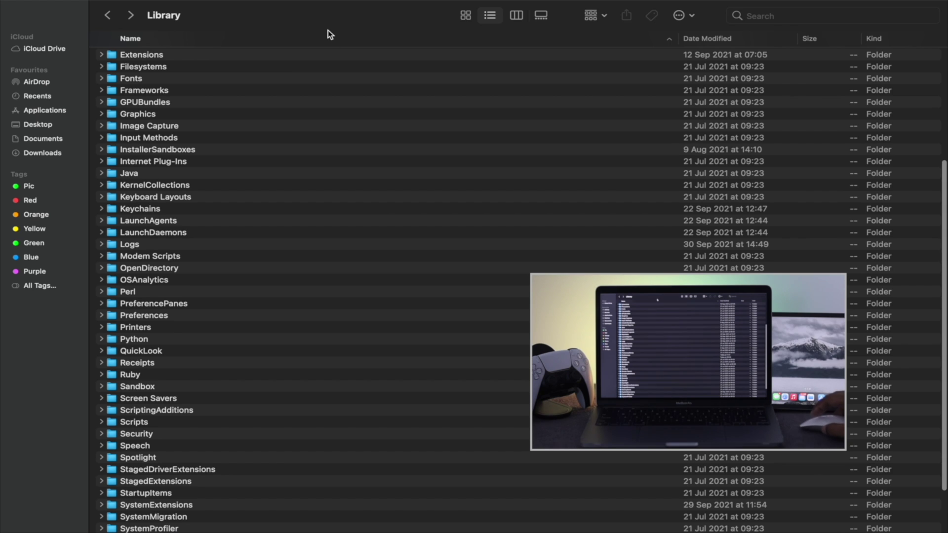
mouse_move(365, 2)
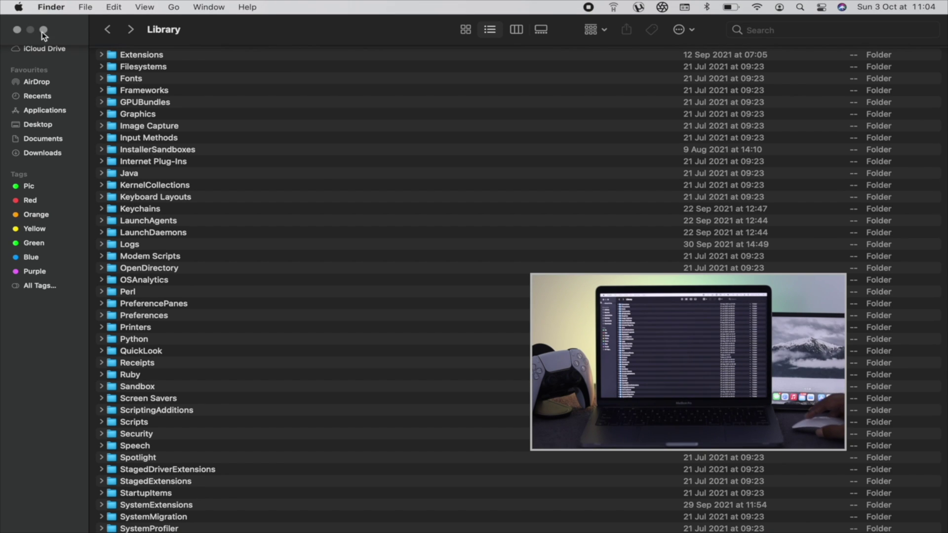
left_click(20, 31)
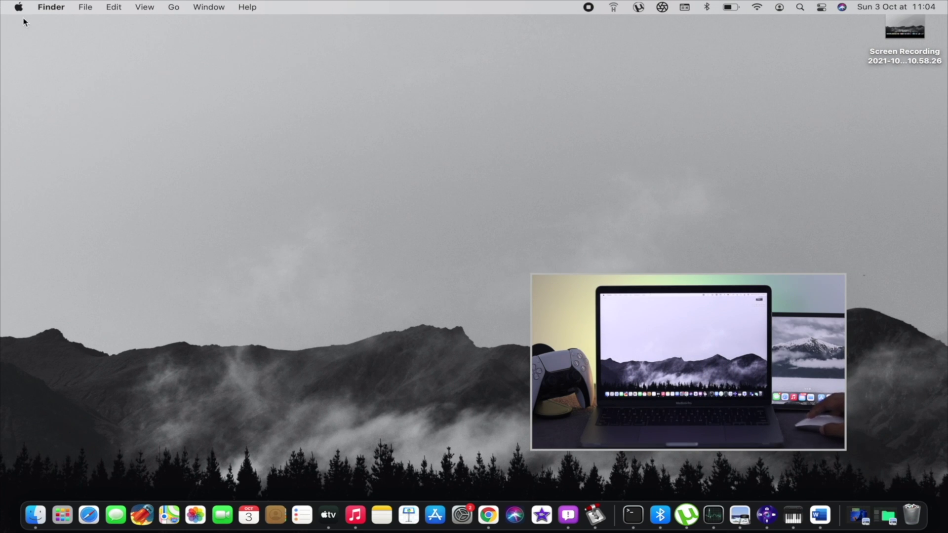
Open the hidden user Library's Caches folder through Go with Option held, in full screen
left_click(175, 6)
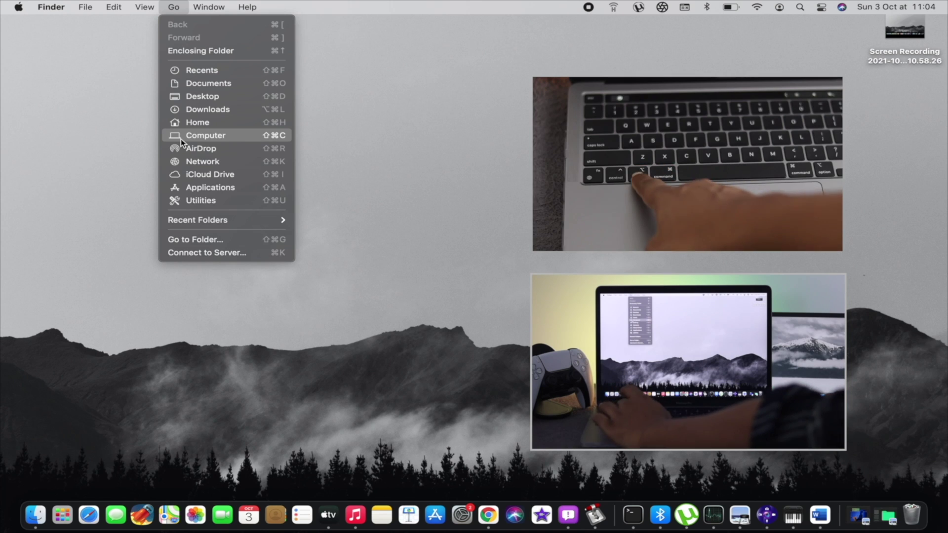
key("alt")
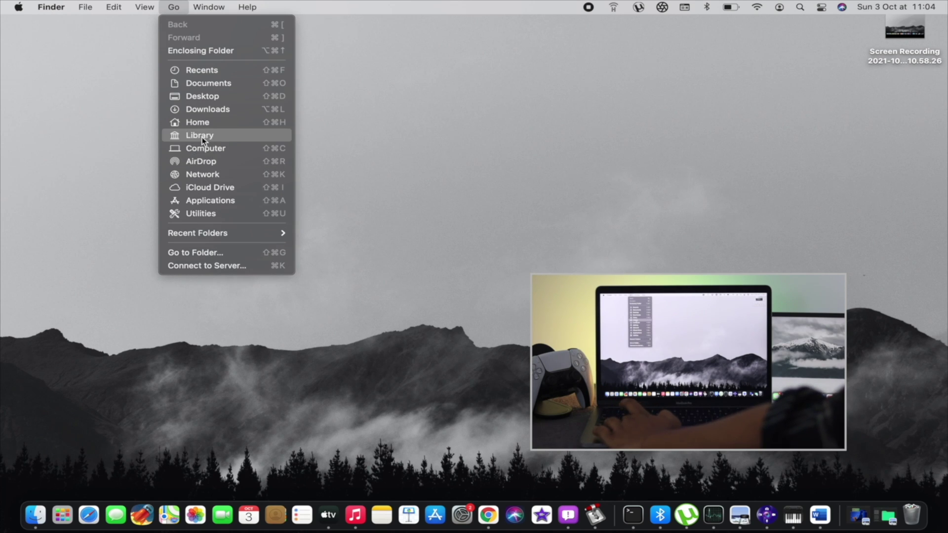
left_click(203, 139)
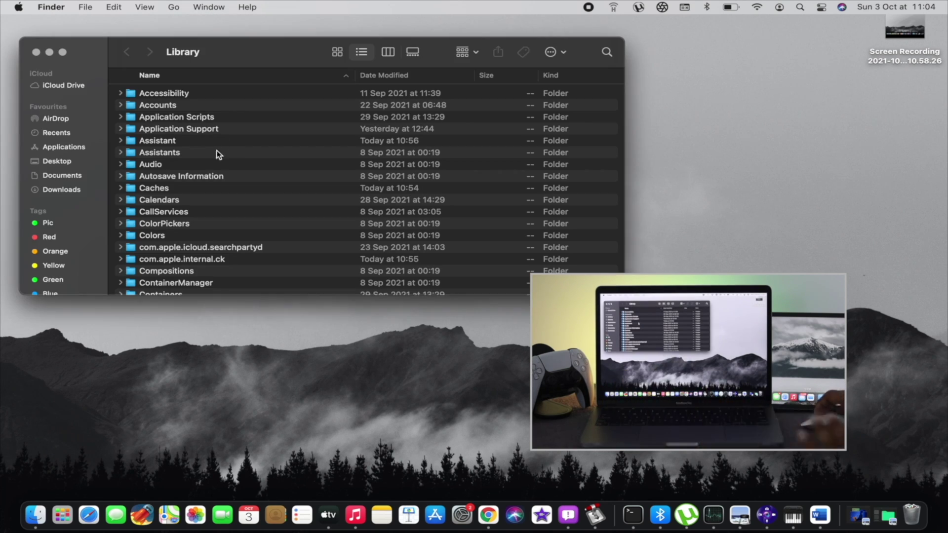
double_click(160, 191)
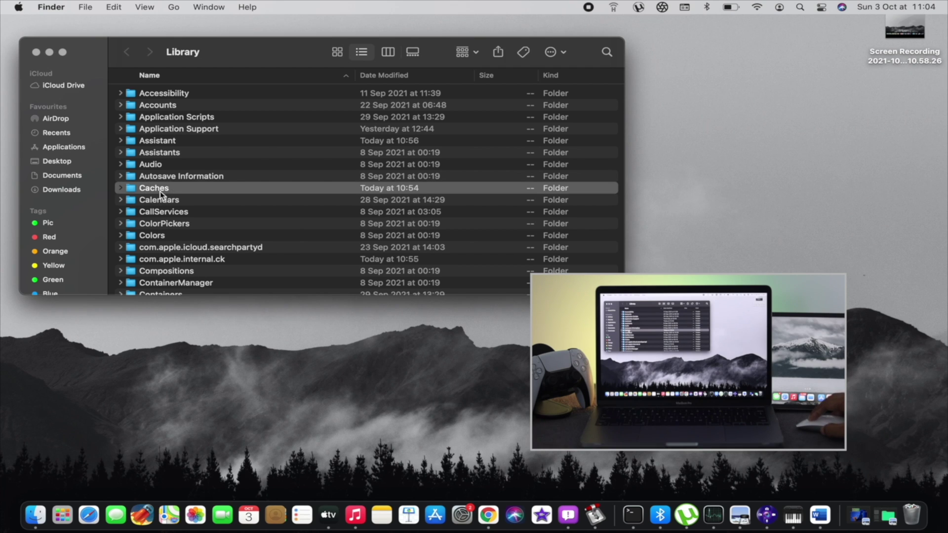
left_click_drag(212, 61, 345, 75)
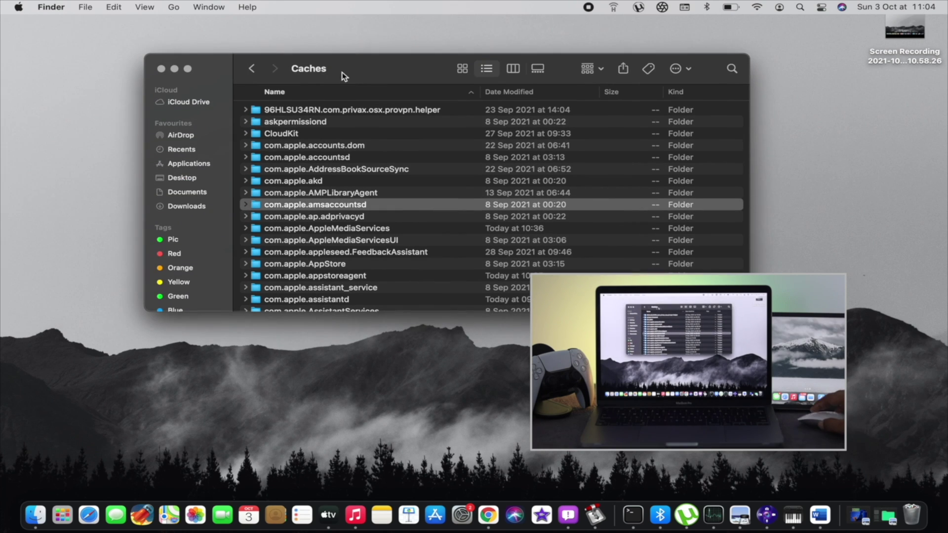
left_click(188, 68)
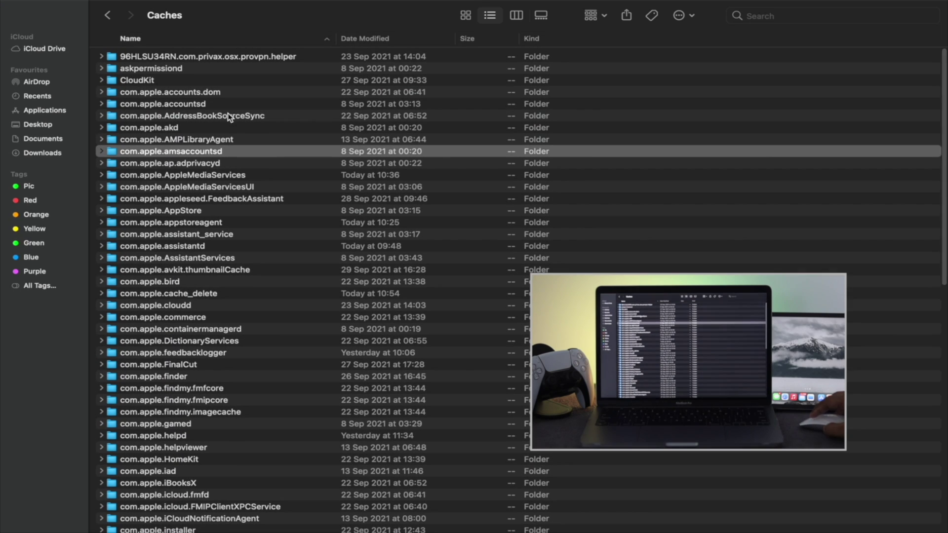
Select every item in the user Caches folder with Cmd+A and drag them all into the Bin
scroll(263, 217, "down", 7)
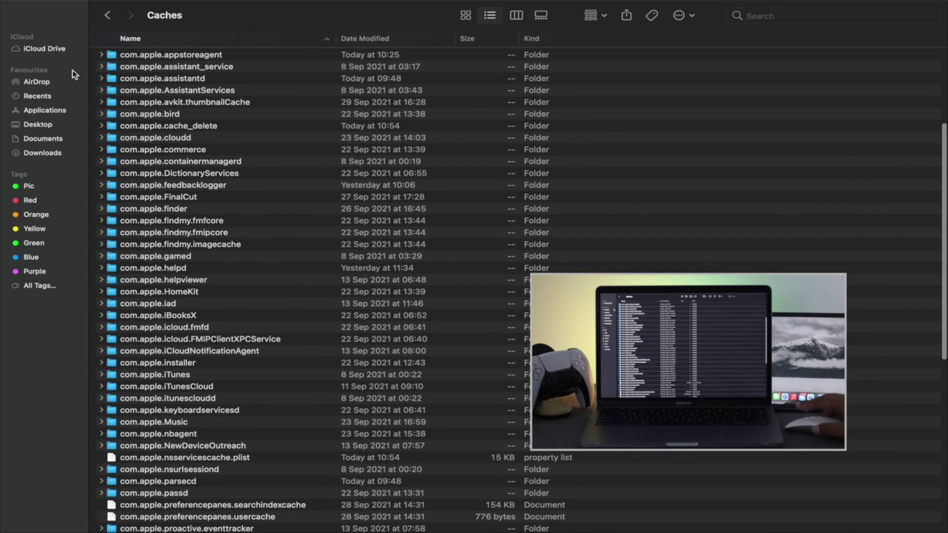
left_click(109, 15)
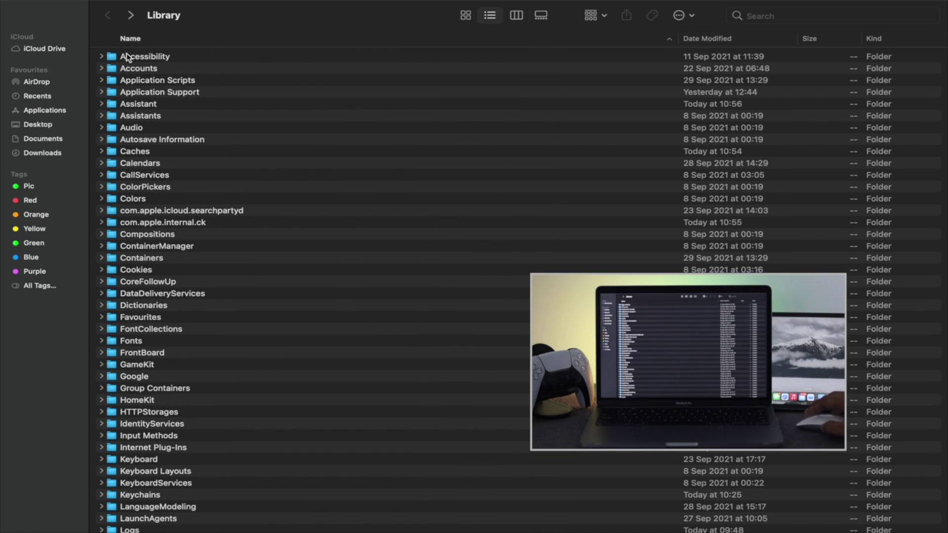
double_click(141, 153)
scroll(265, 262, "down", 4)
scroll(245, 251, "down", 5)
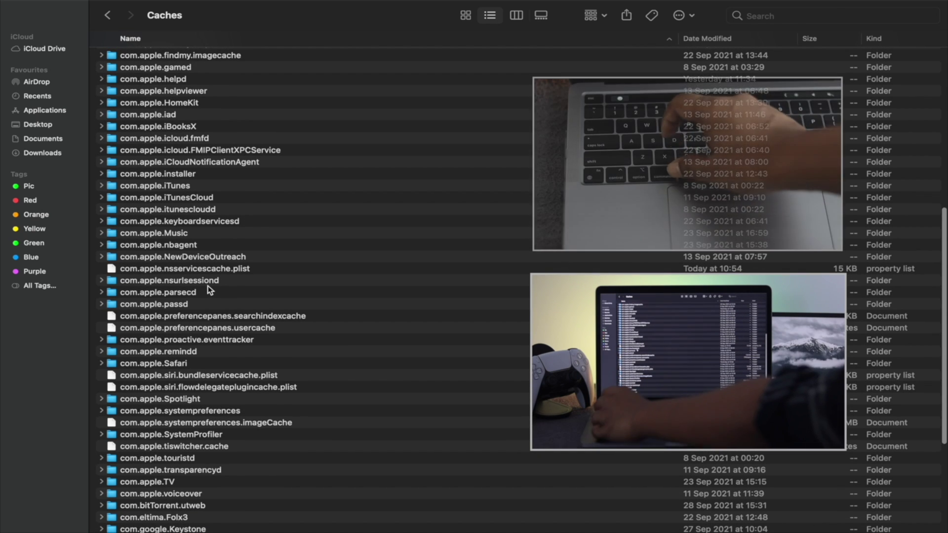
key("super+a")
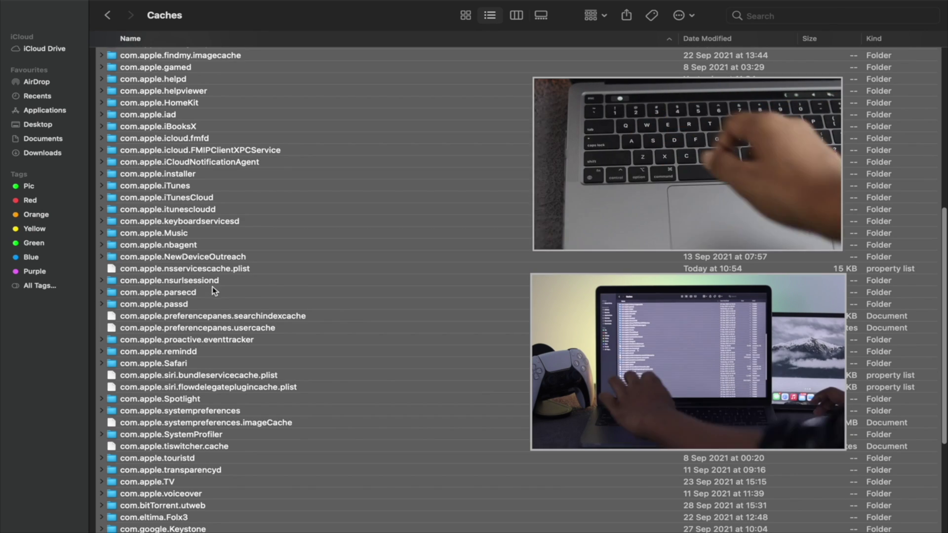
left_click_drag(160, 94, 912, 516)
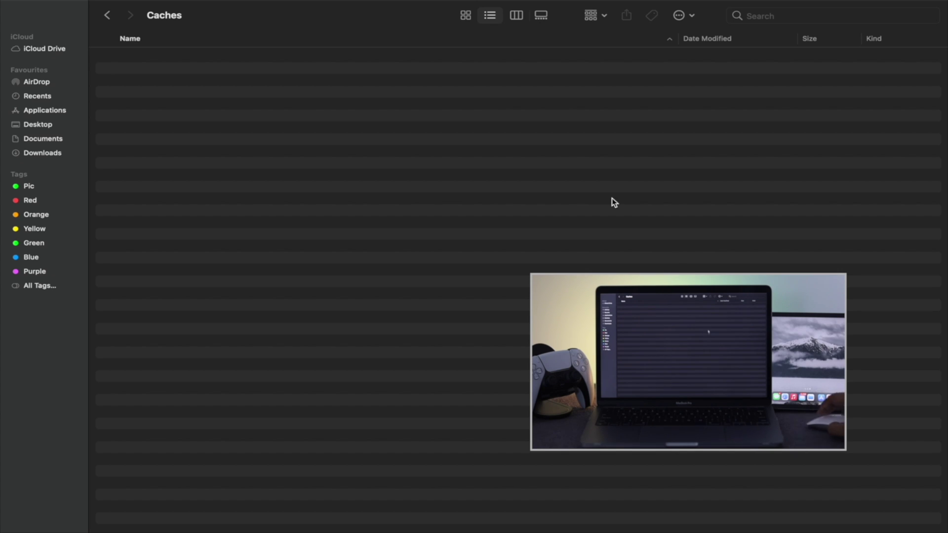
Close the empty Caches window and check the Bin now lists the com.apple cache folders
mouse_move(4, 10)
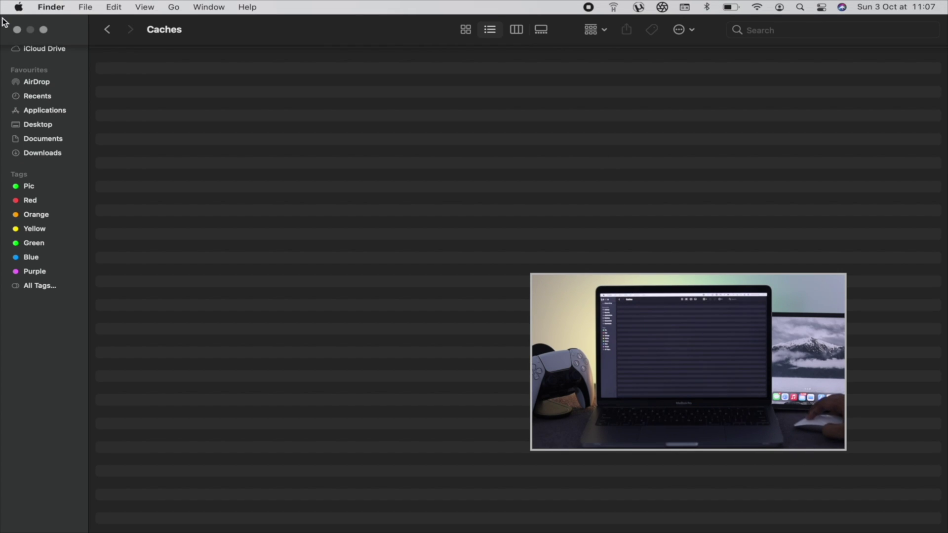
left_click(17, 29)
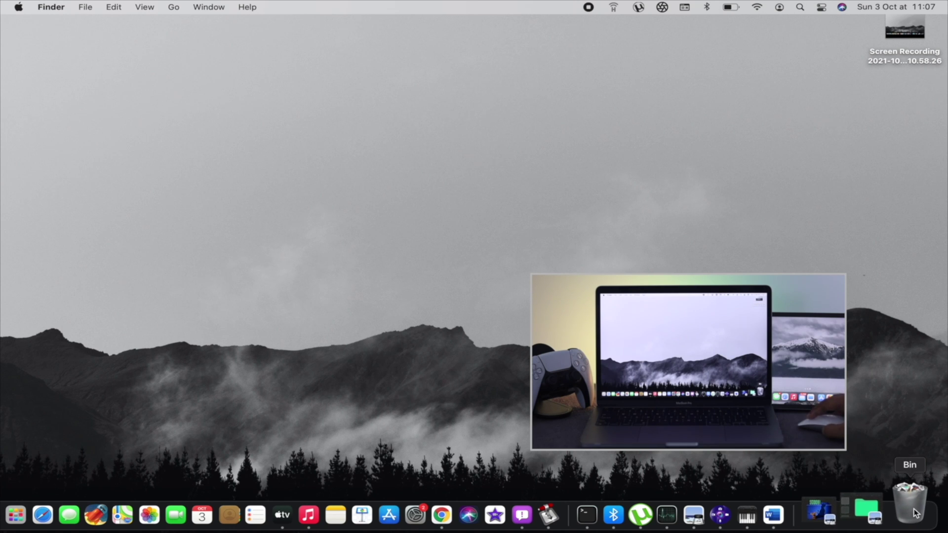
left_click(913, 511)
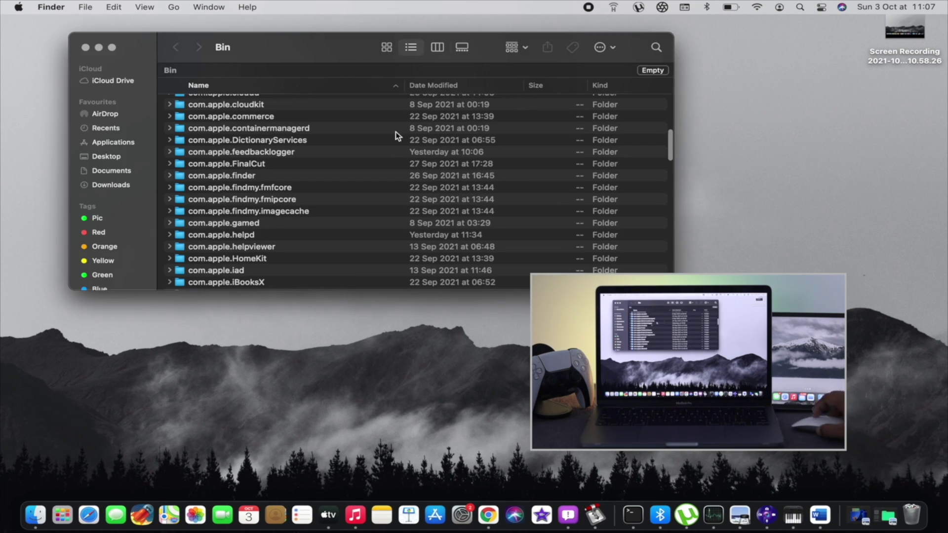
scroll(278, 198, "down", 10)
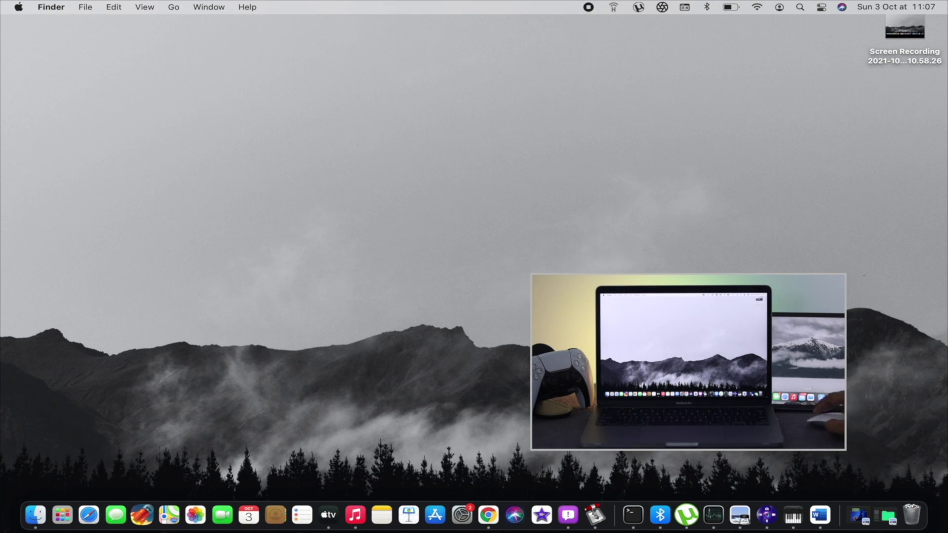
Empty the Bin from its Dock menu and confirm permanently erasing its items
right_click(920, 510)
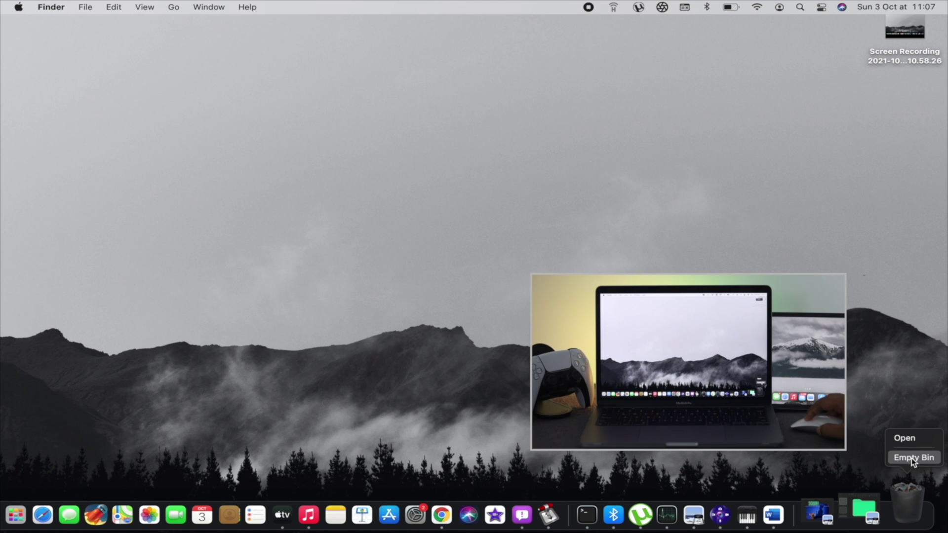
left_click(915, 458)
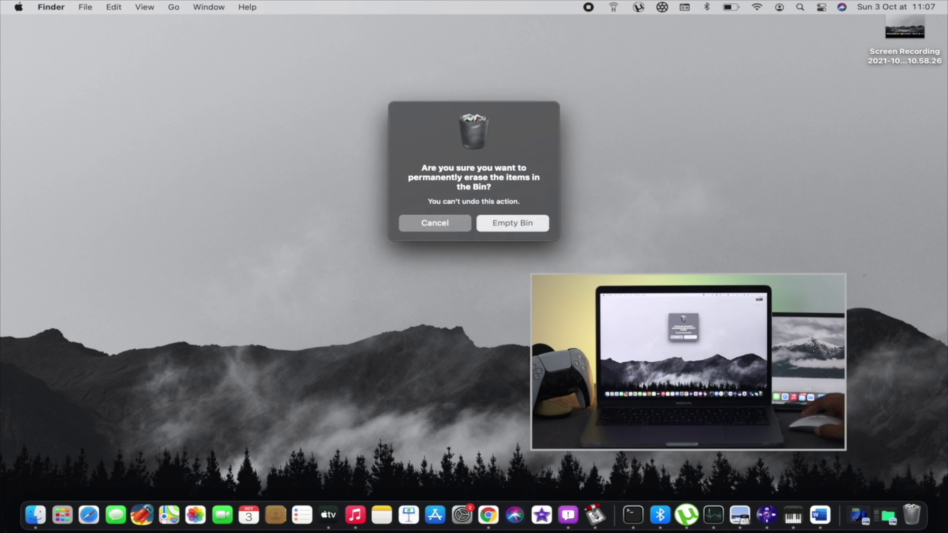
left_click(494, 224)
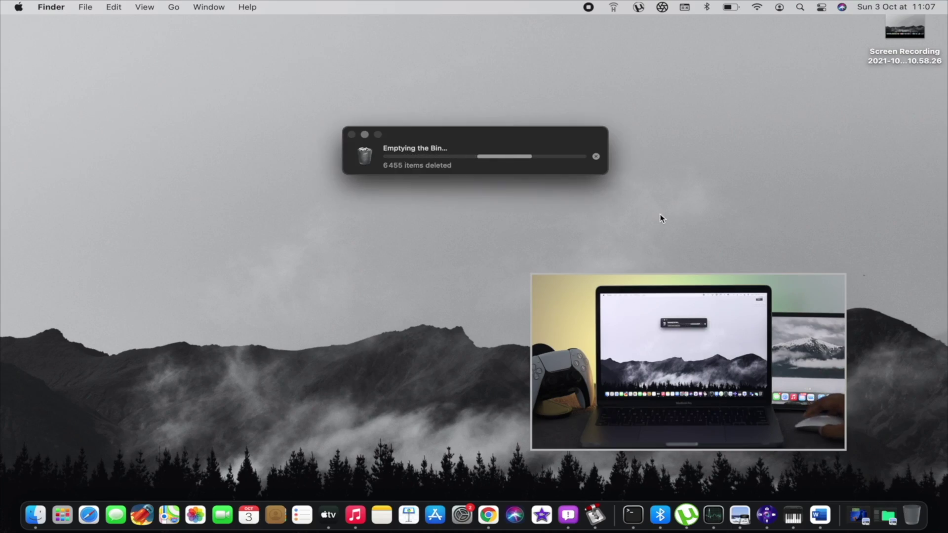